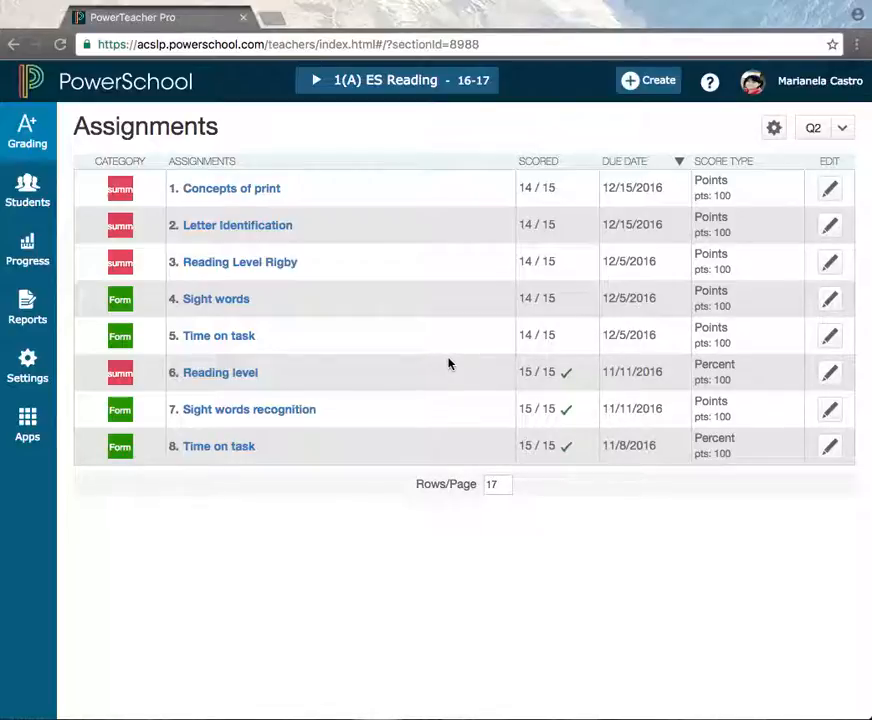
# Step: Switch to the 9(A) ES Mathematics KG class and show its assignments
pyautogui.click(320, 83)
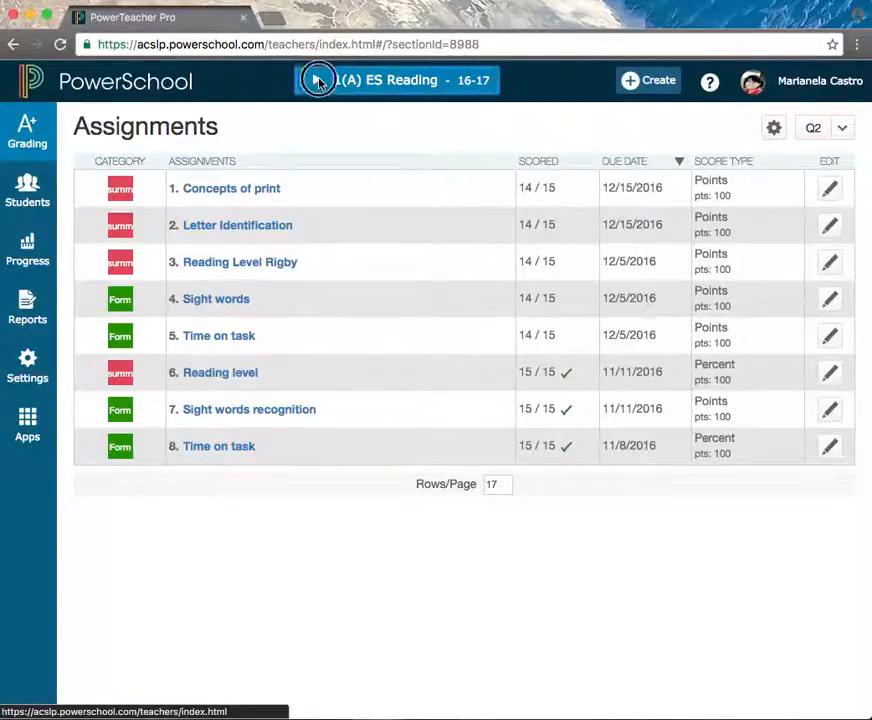
pyautogui.click(317, 81)
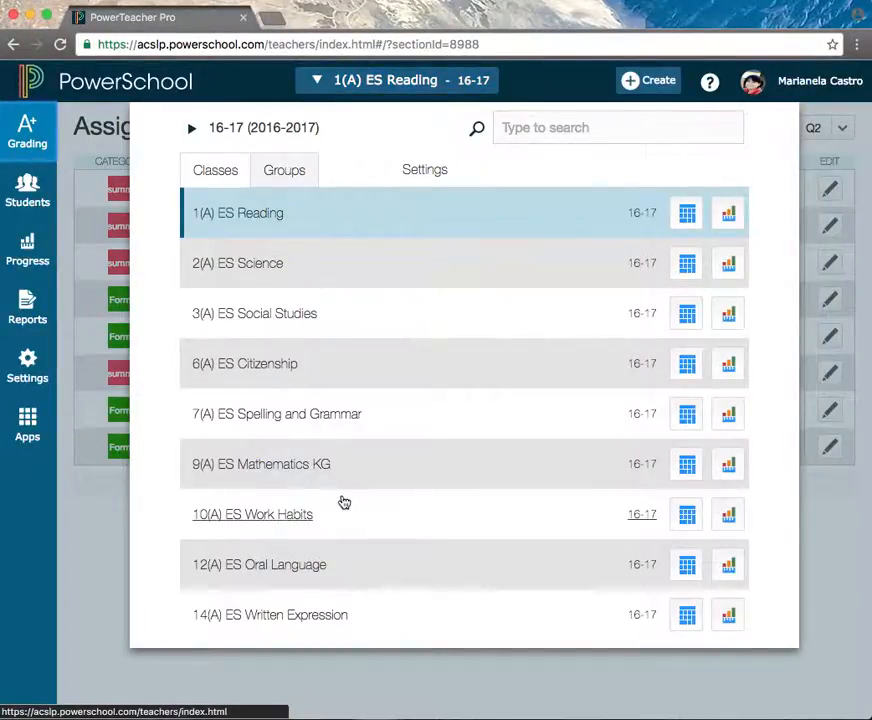
pyautogui.click(280, 468)
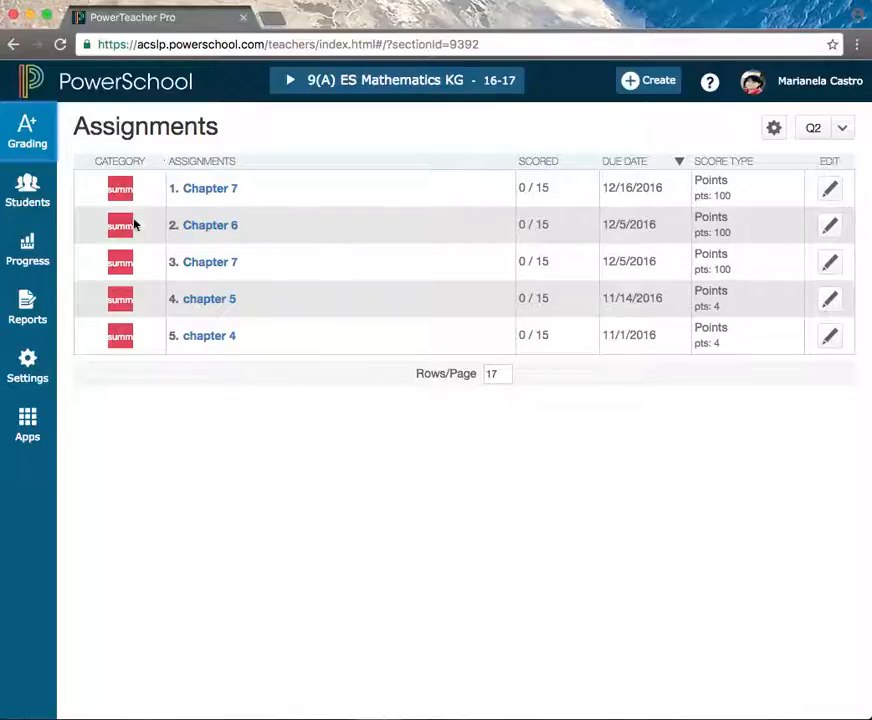
pyautogui.click(15, 144)
# Step: Create a new assignment named "Chapter 8 assesment" for the mathematics class
pyautogui.click(652, 81)
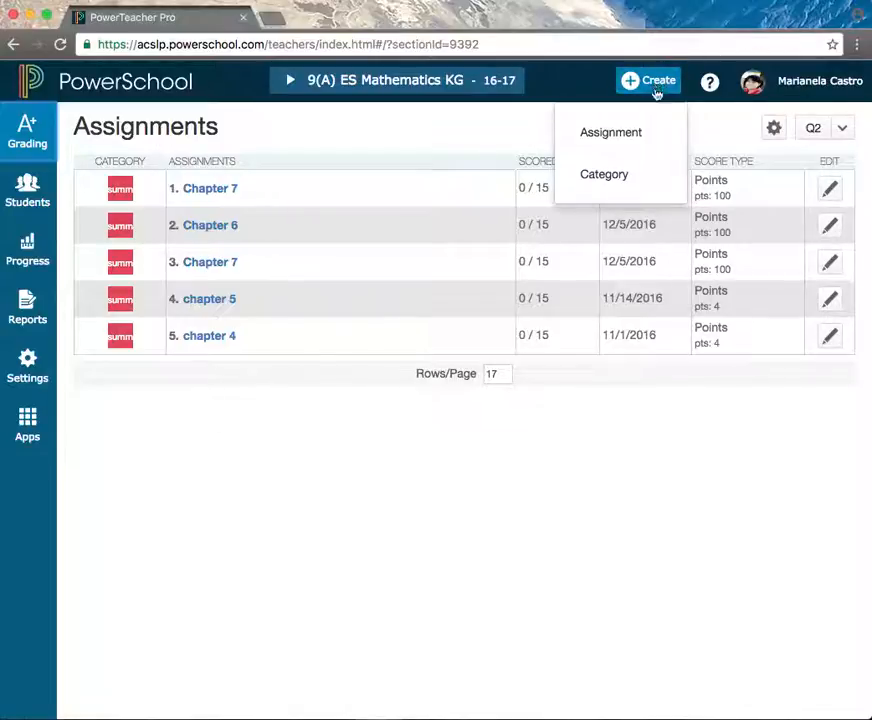
pyautogui.click(612, 134)
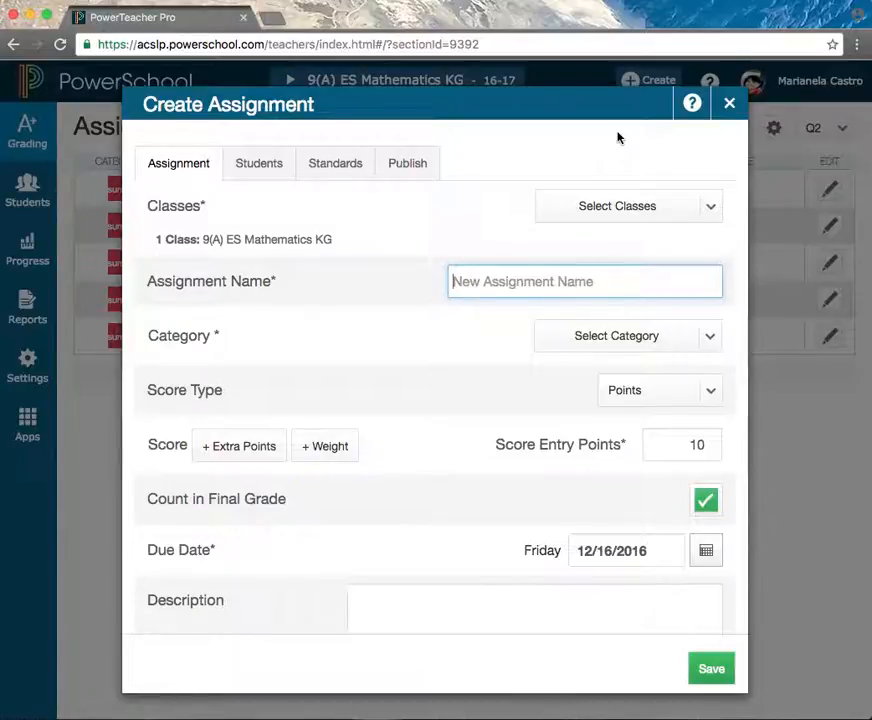
pyautogui.write('Chap')
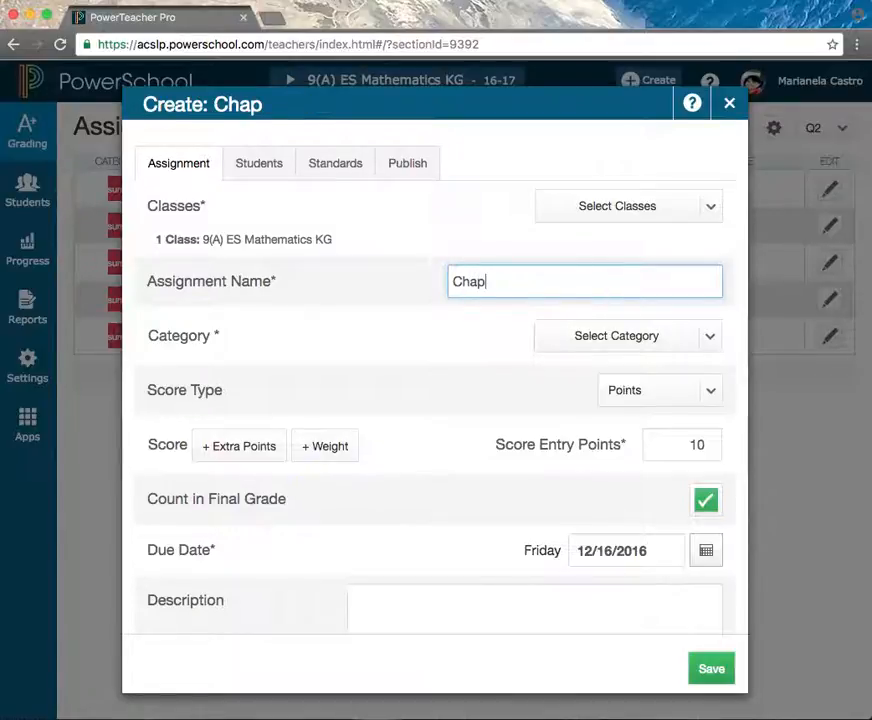
pyautogui.write('ter 8 assesment')
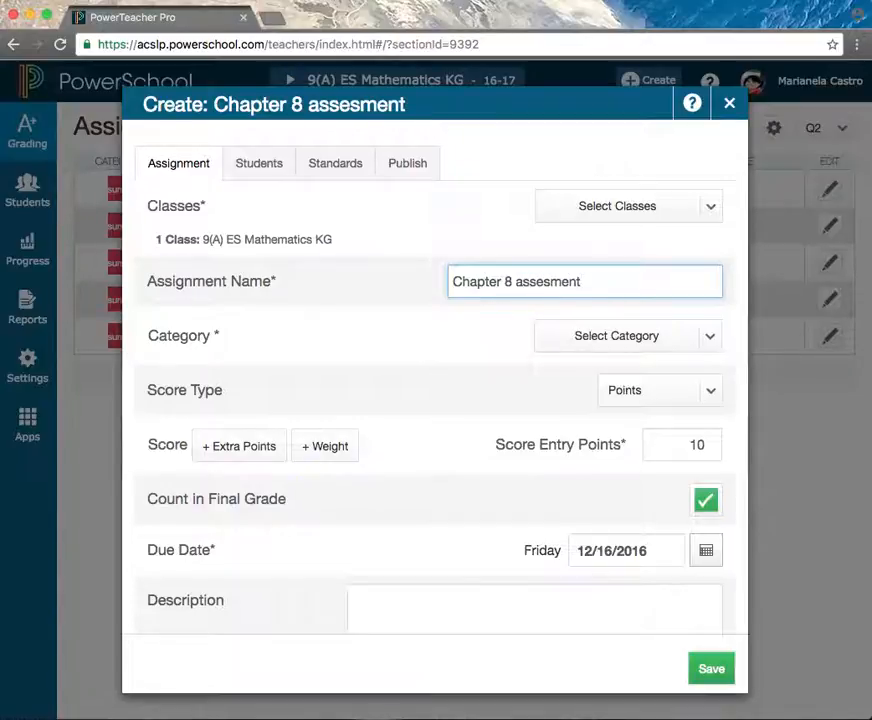
# Step: Set the assignment's category to summative and its score type to Collected Only
pyautogui.click(702, 345)
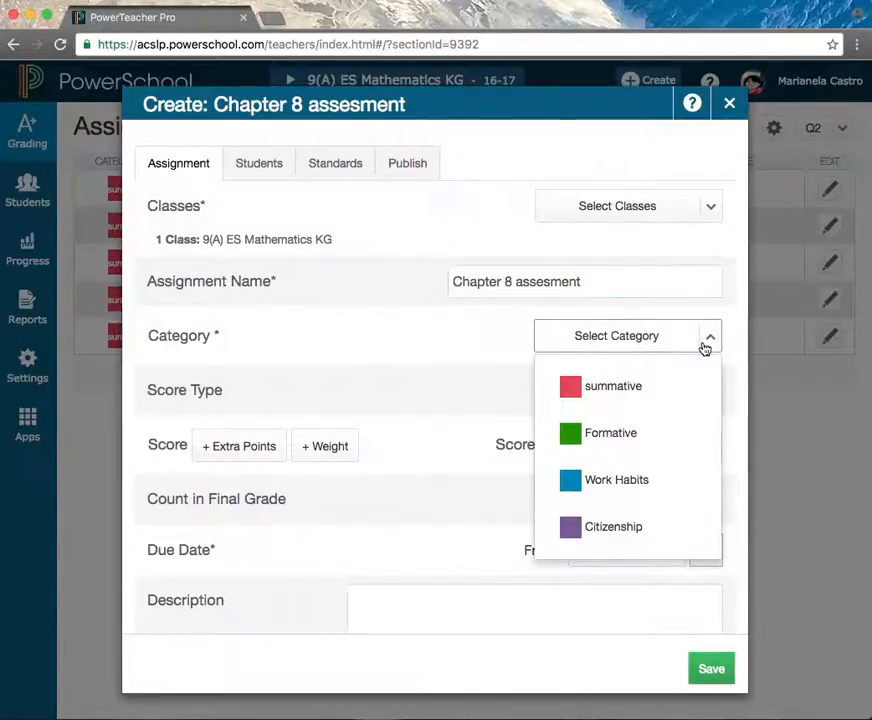
pyautogui.click(621, 386)
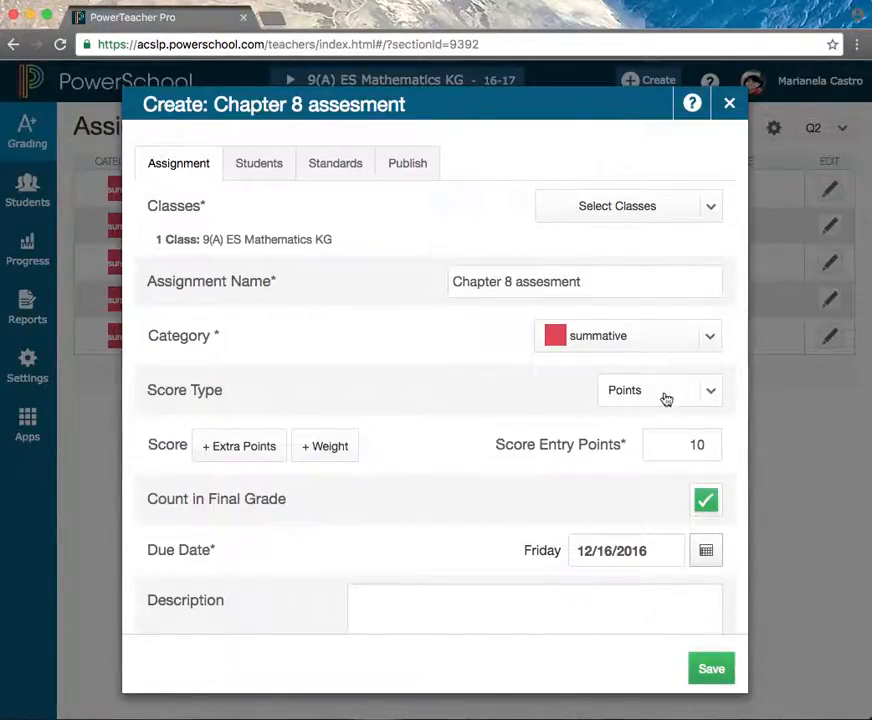
pyautogui.click(707, 395)
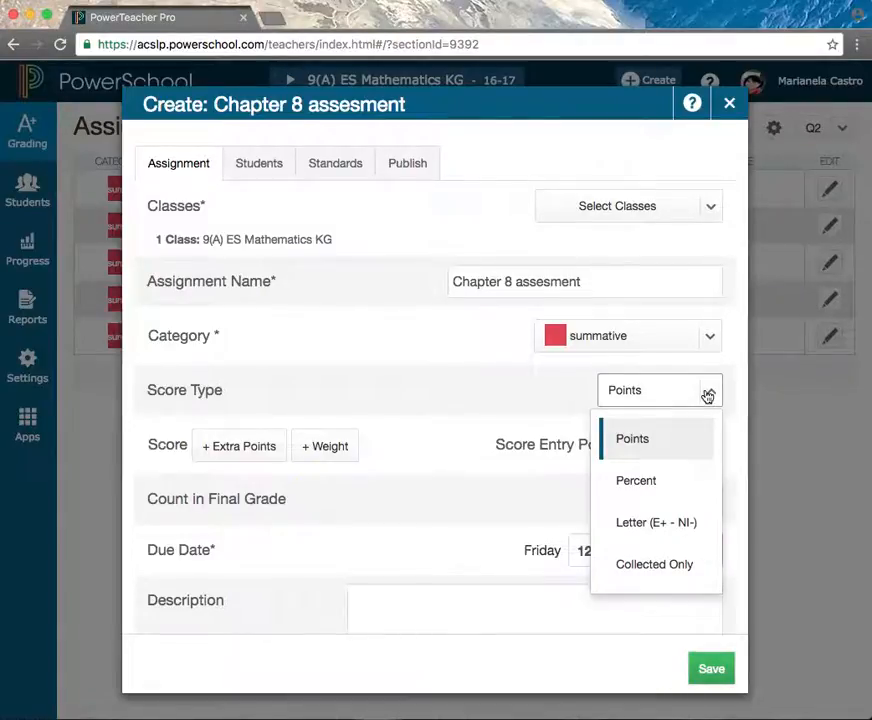
pyautogui.click(650, 566)
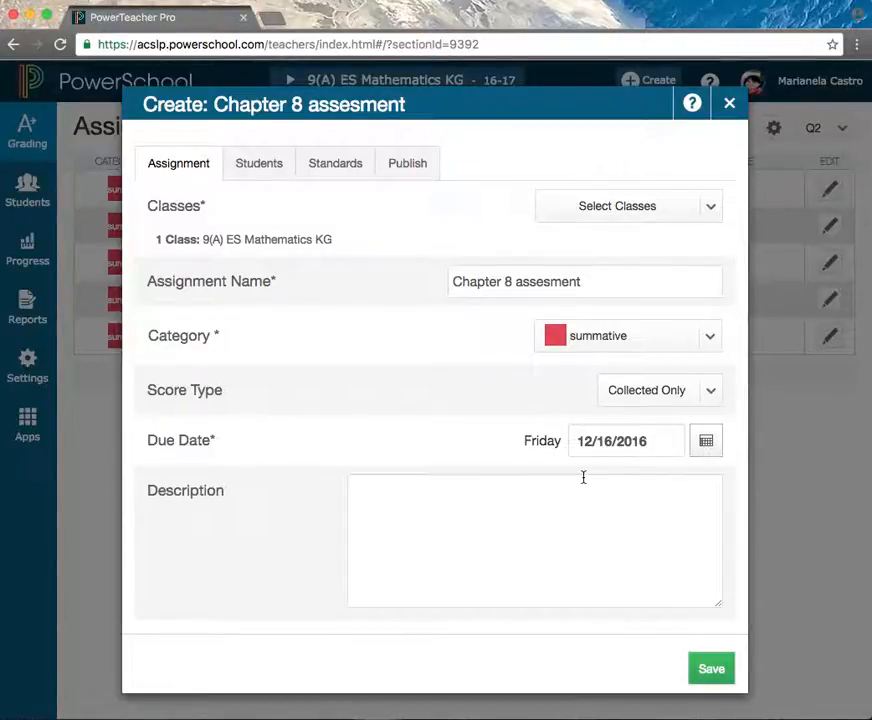
# Step: Attach standards K.M.CC.A.2, K.M.CC.B.4a, K.M.CC.B.4c and K.M.G.A.3 to the assignment, then save and close it
pyautogui.click(337, 167)
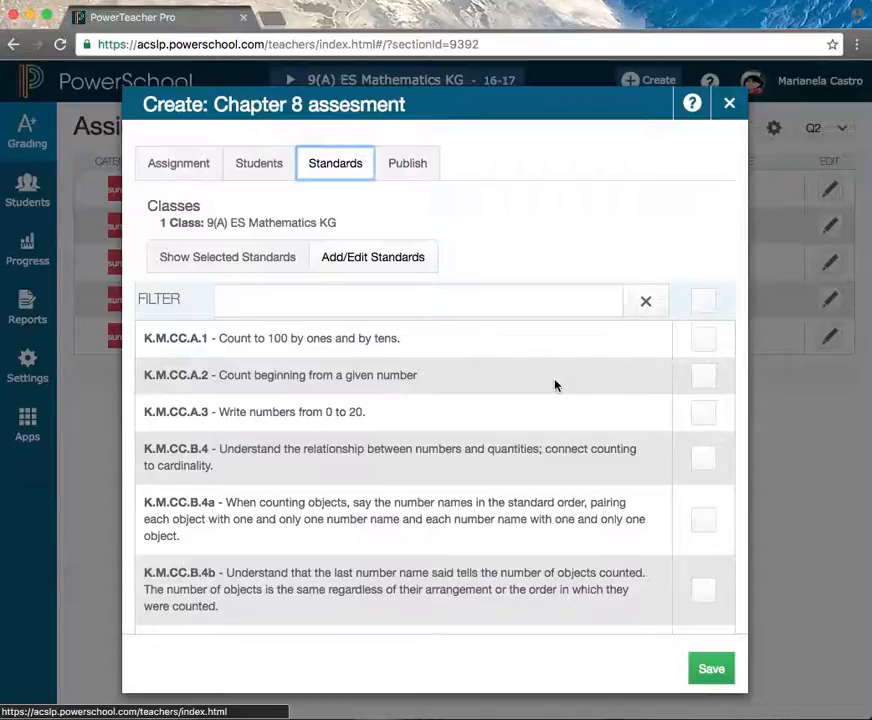
pyautogui.click(704, 376)
pyautogui.scroll(-1, 696, 425)
pyautogui.click(702, 467)
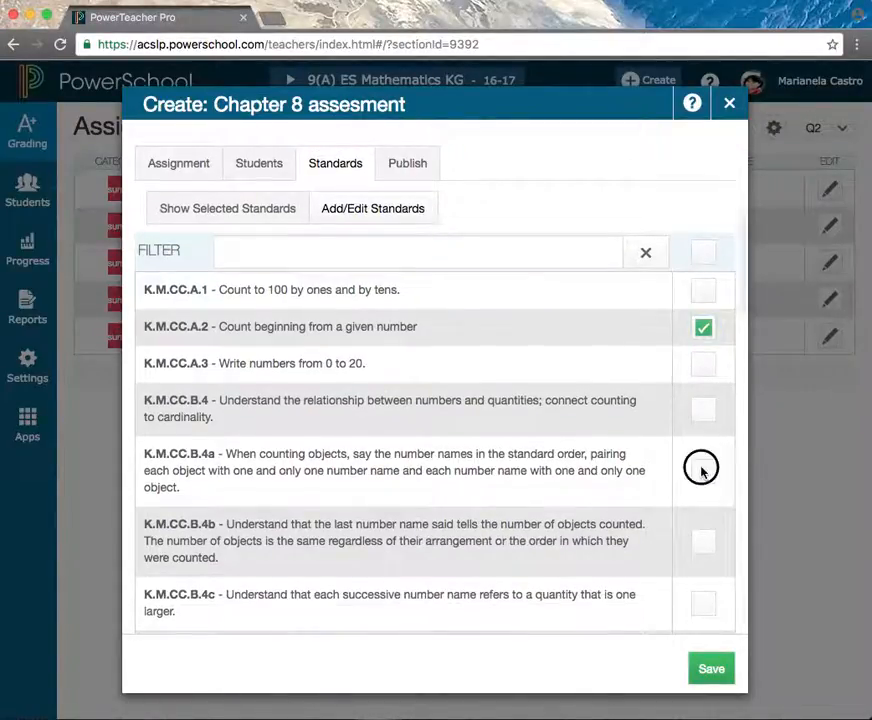
pyautogui.scroll(-3, 690, 460)
pyautogui.click(703, 440)
pyautogui.scroll(-10, 708, 480)
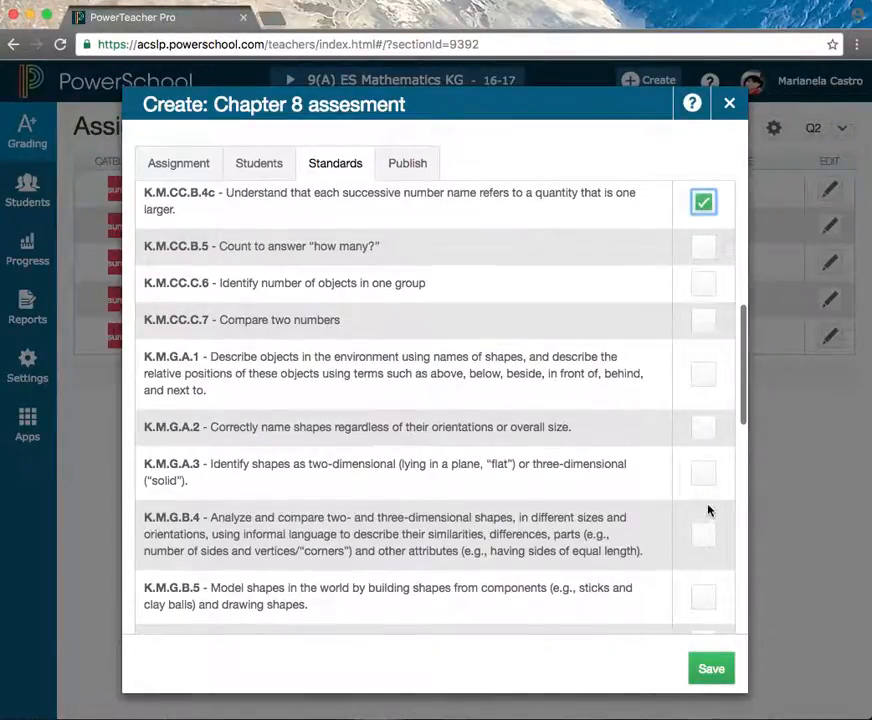
pyautogui.scroll(5, 541, 220)
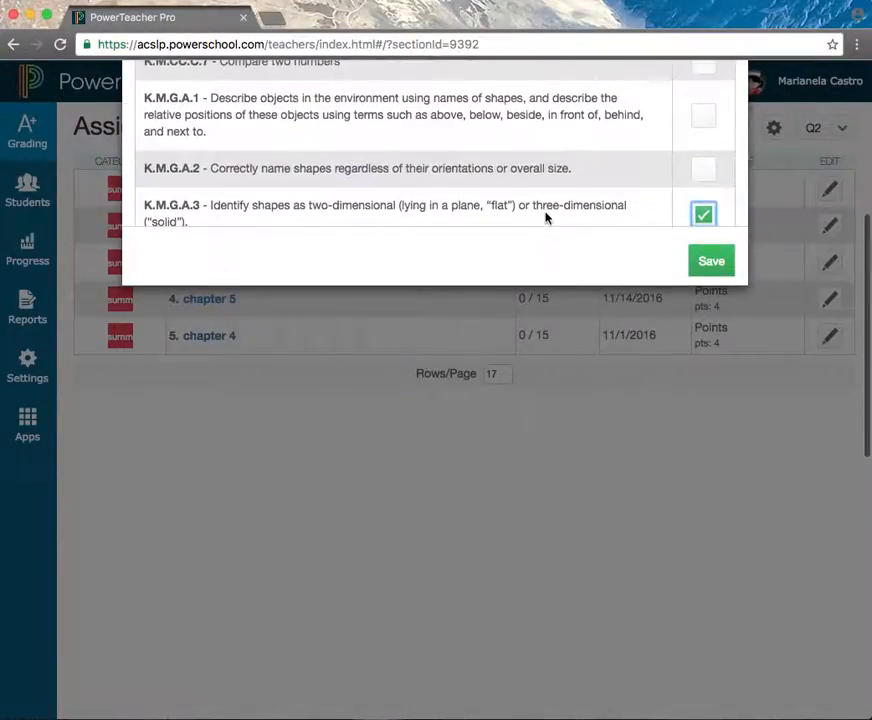
pyautogui.scroll(4, 785, 157)
pyautogui.scroll(5, 516, 243)
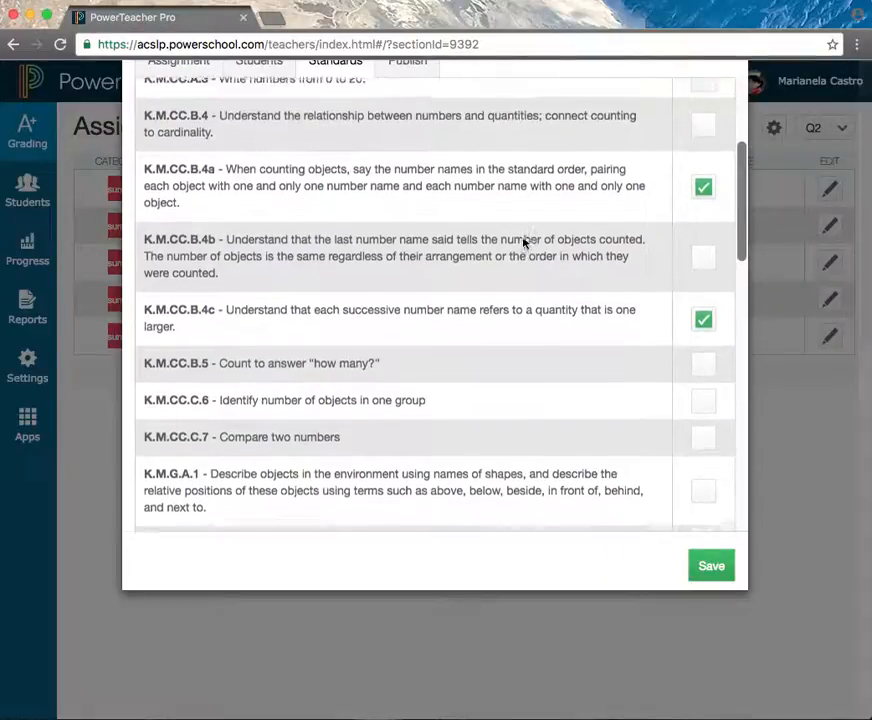
pyautogui.scroll(3, 773, 259)
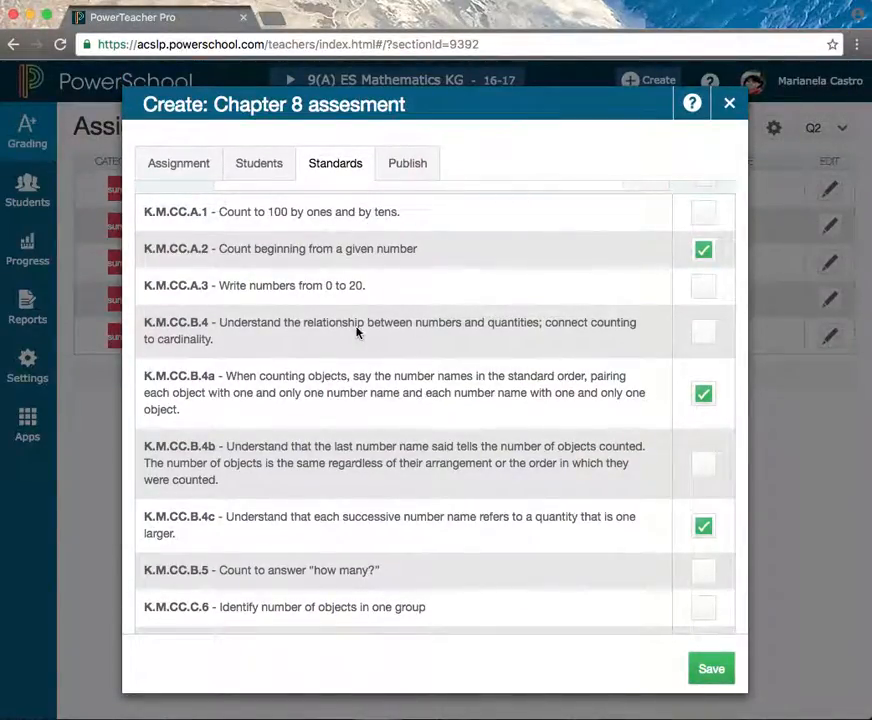
pyautogui.click(714, 669)
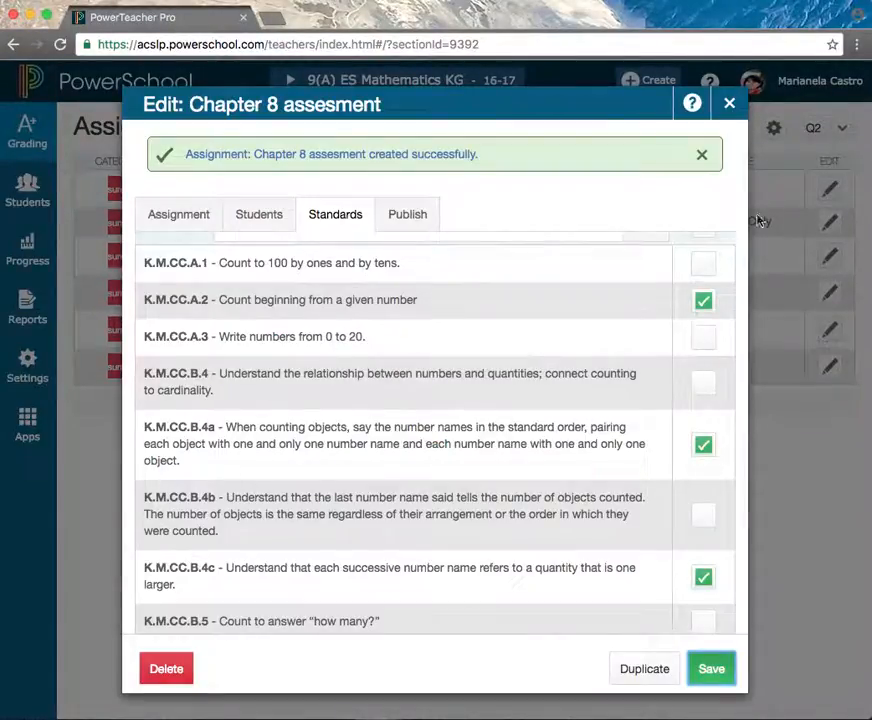
pyautogui.click(732, 107)
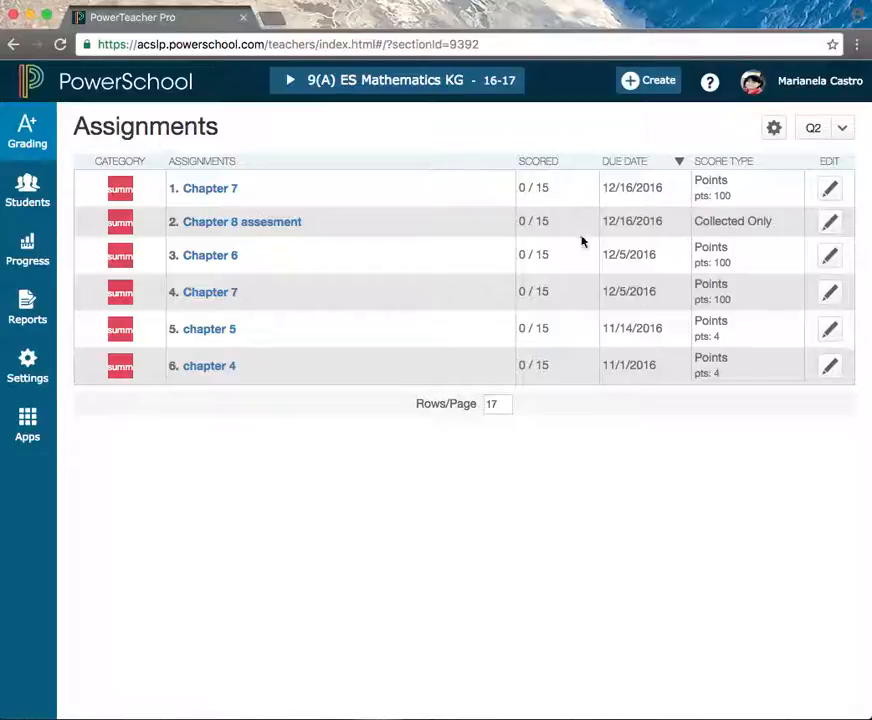
# Step: Open the scores of Chapter 8 assesment and mark the first student's assignment as Collected
pyautogui.click(226, 222)
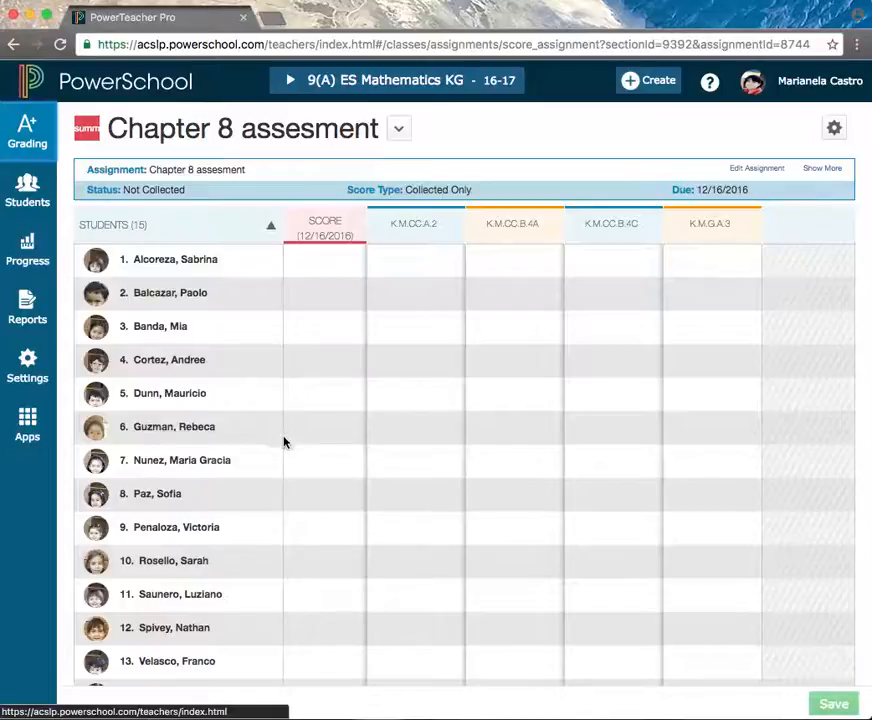
pyautogui.click(337, 266)
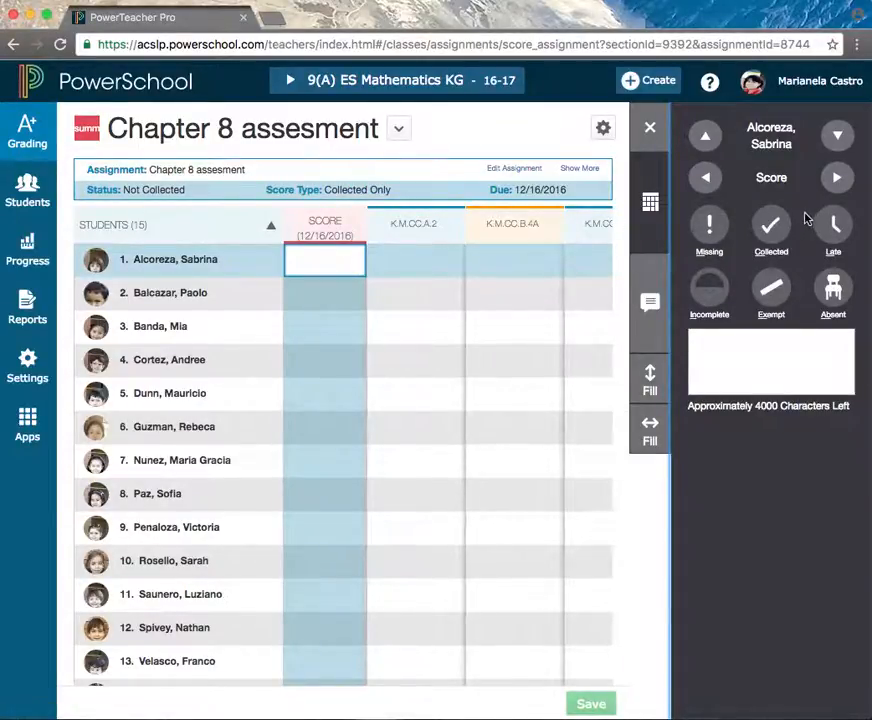
pyautogui.click(771, 228)
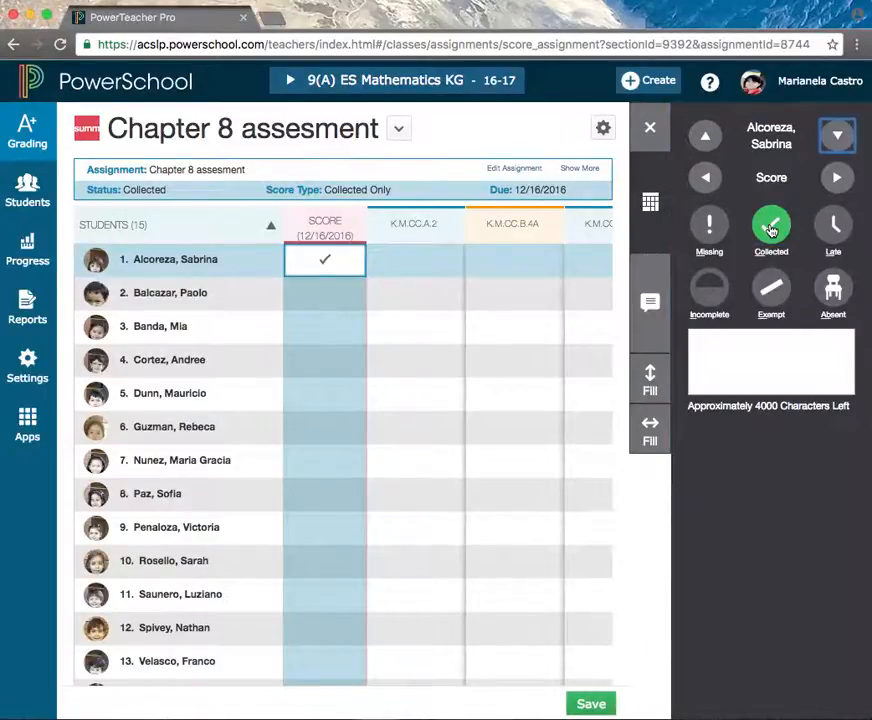
# Step: Score the first student 4 for K.M.CC.A.2, 2 for K.M.CC.B.4a and 2 for K.M.CC.B.4c
pyautogui.click(415, 263)
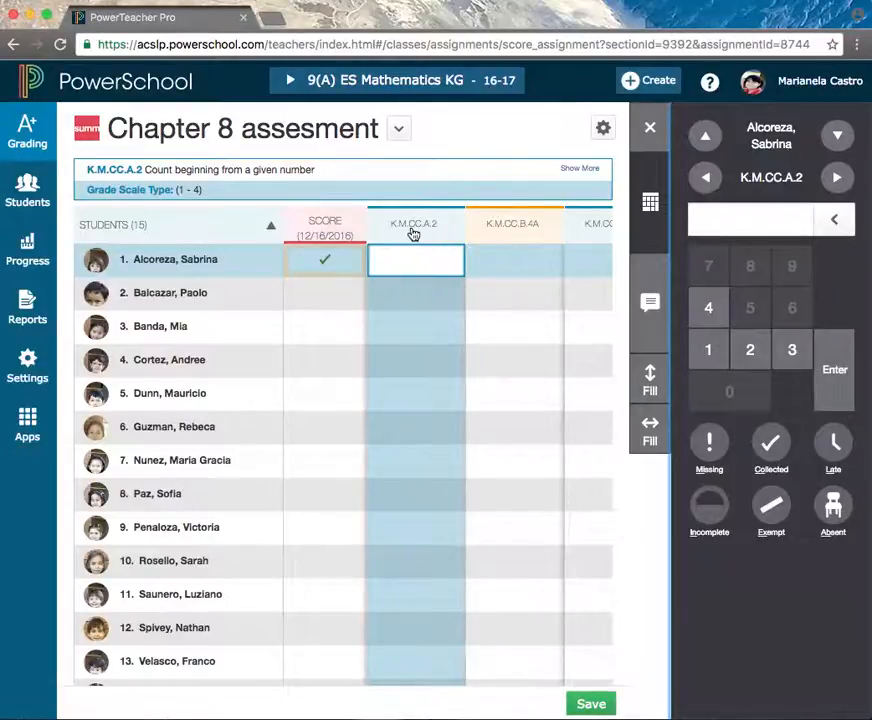
pyautogui.click(708, 308)
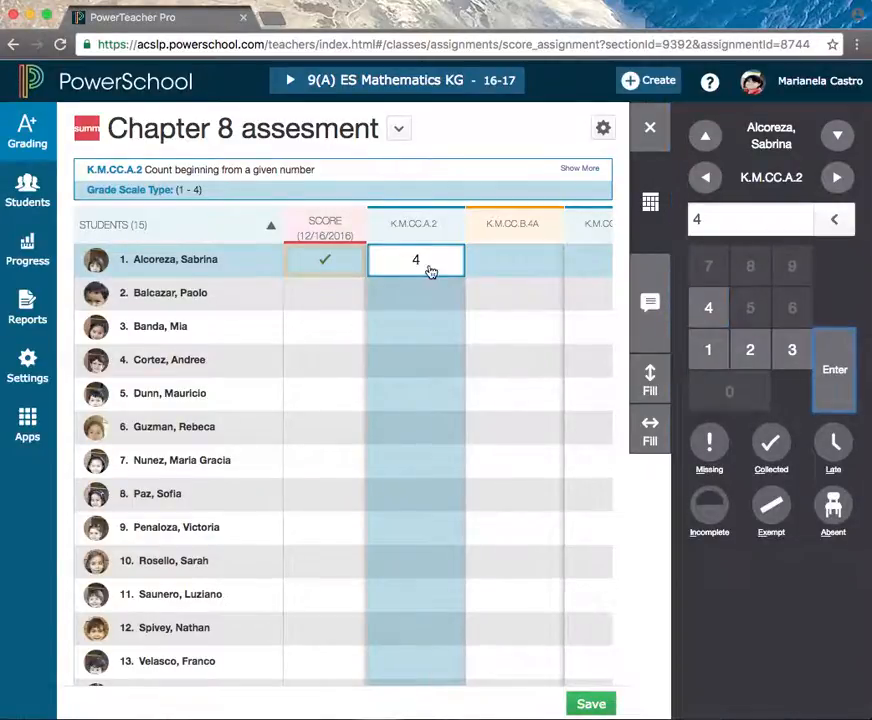
pyautogui.click(525, 265)
pyautogui.click(749, 349)
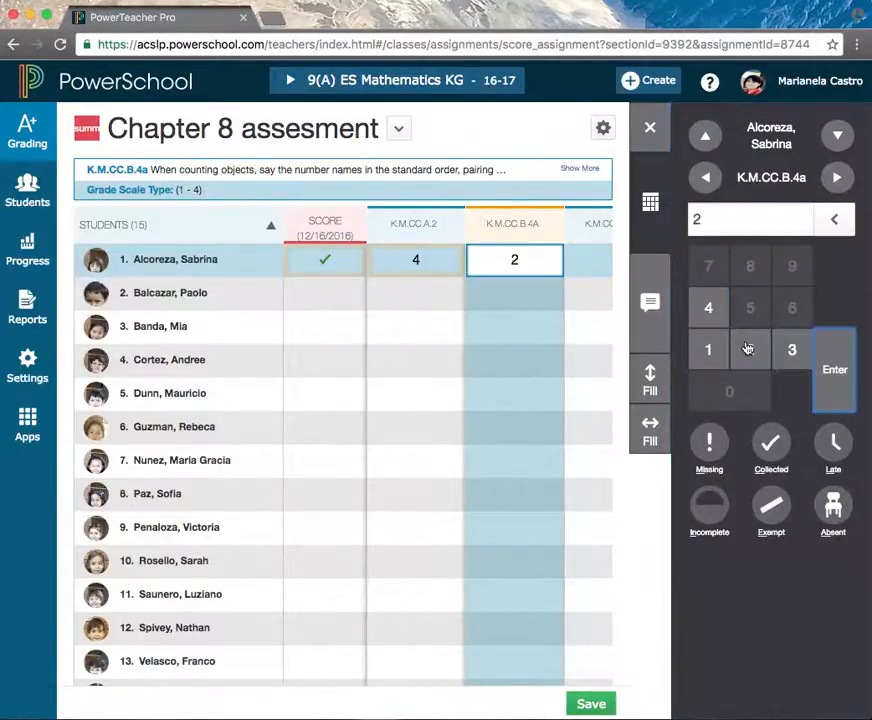
pyautogui.click(583, 277)
pyautogui.click(749, 349)
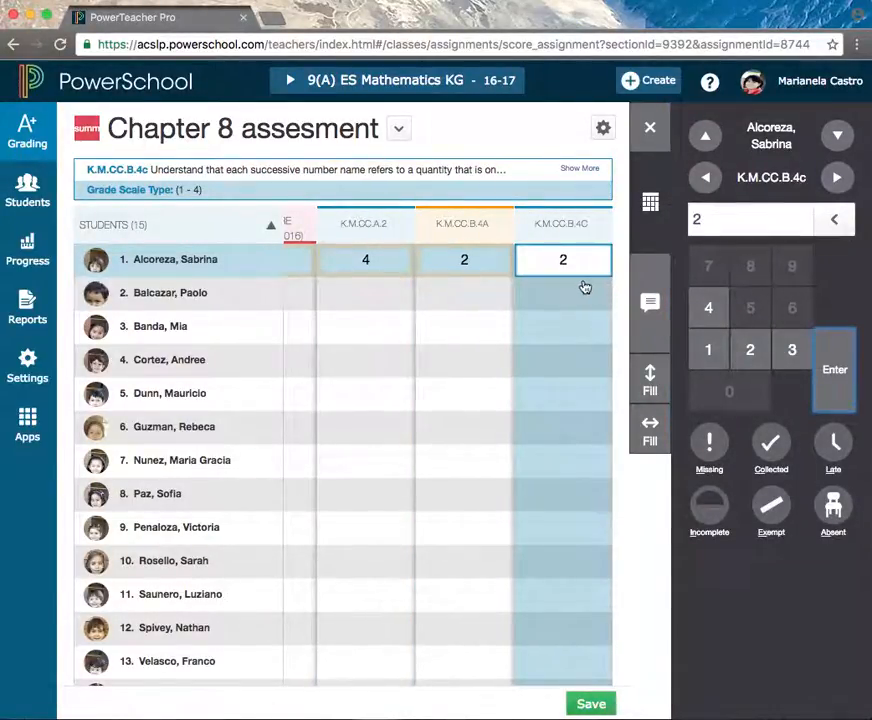
pyautogui.scroll(-1, 575, 293)
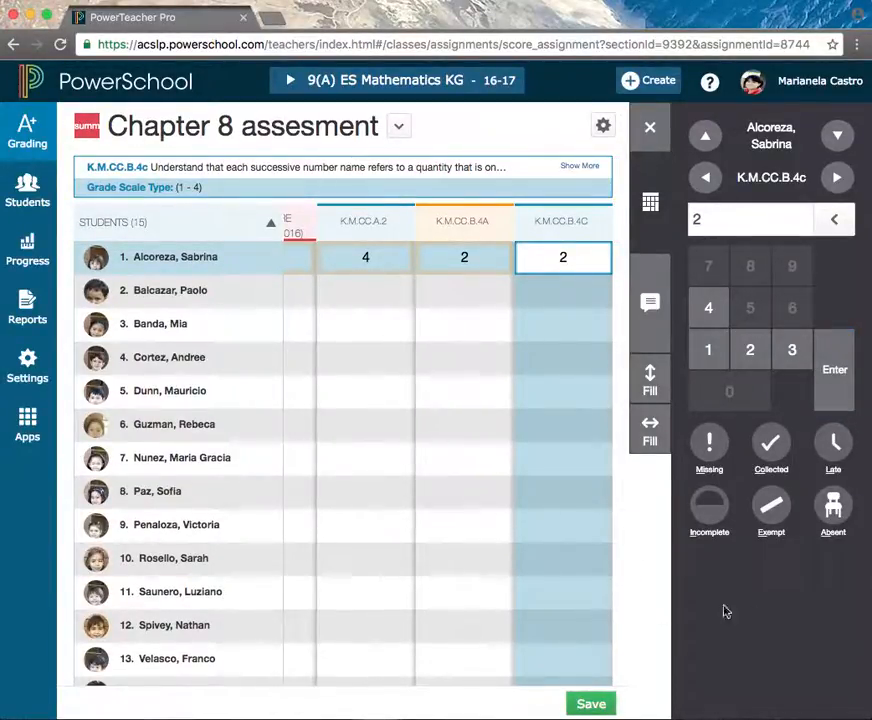
pyautogui.press('Tab')
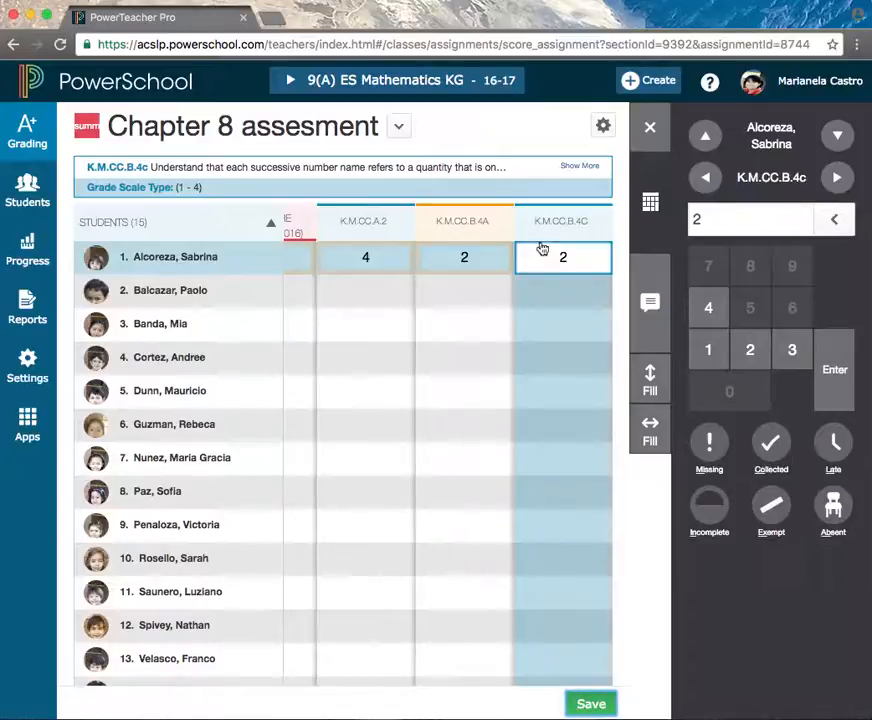
pyautogui.click(298, 259)
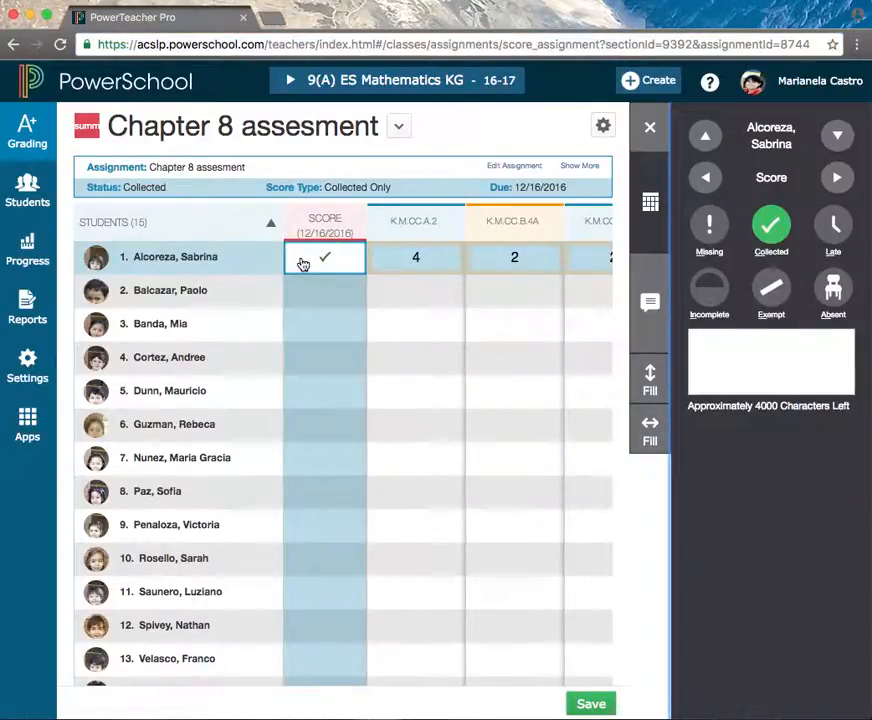
pyautogui.click(469, 286)
pyautogui.click(485, 232)
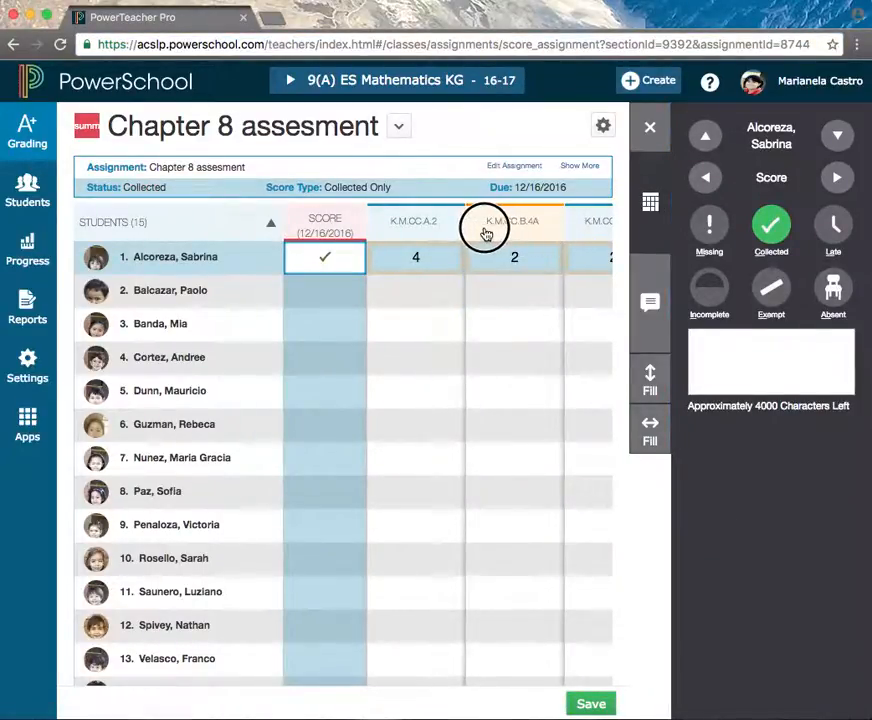
# Step: Mark the second student's assignment as Collected and fill that status down the Score column for the remaining students
pyautogui.click(329, 289)
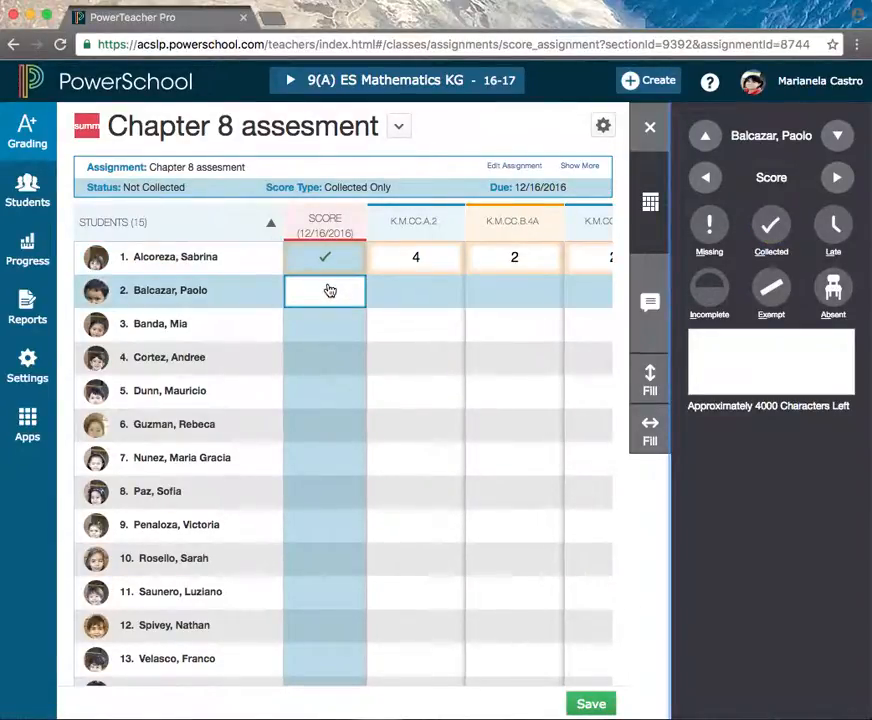
pyautogui.click(771, 224)
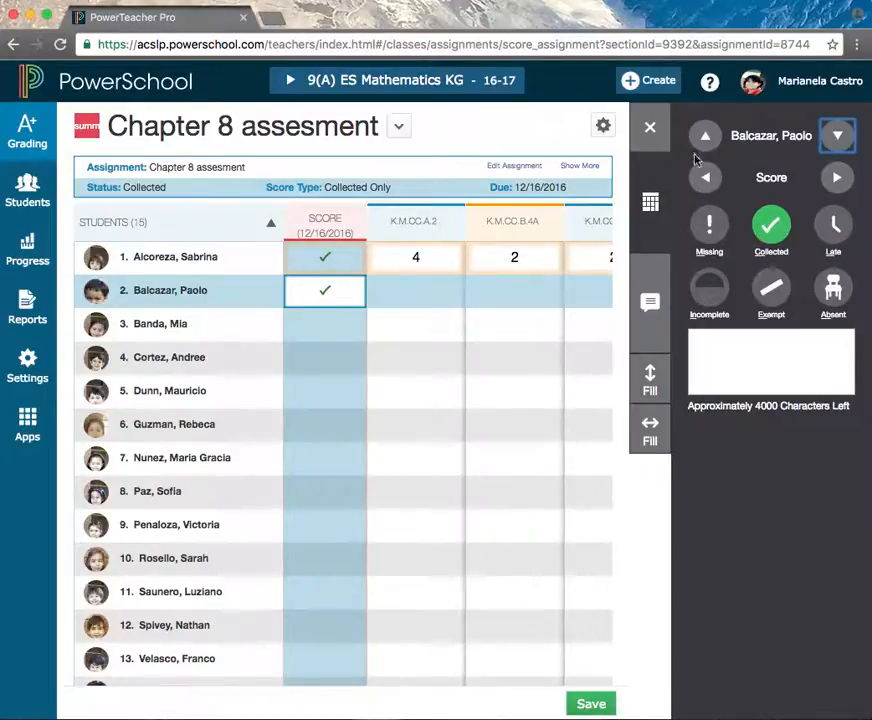
pyautogui.click(649, 374)
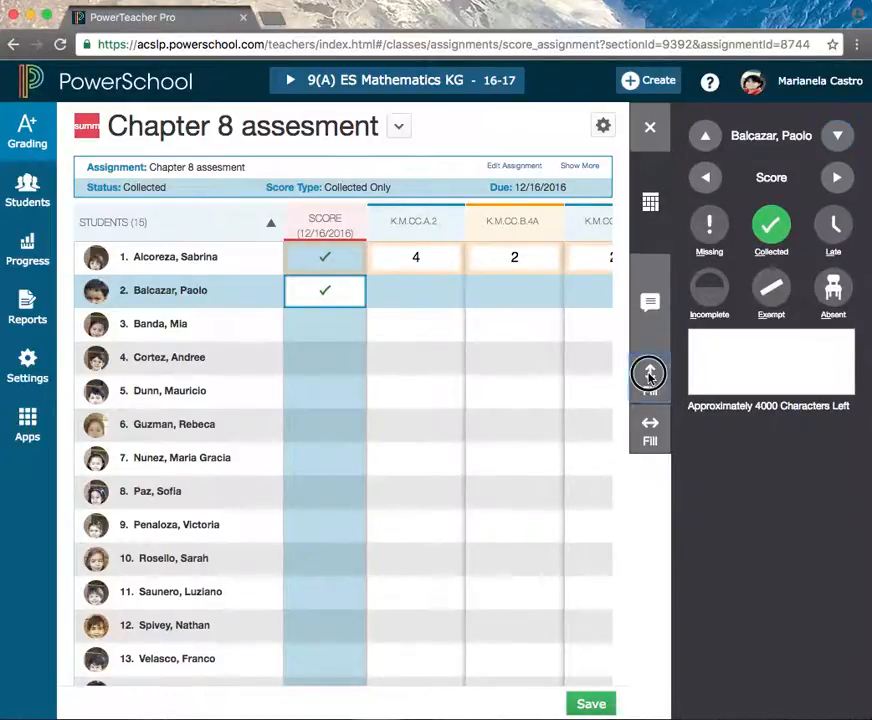
pyautogui.click(555, 236)
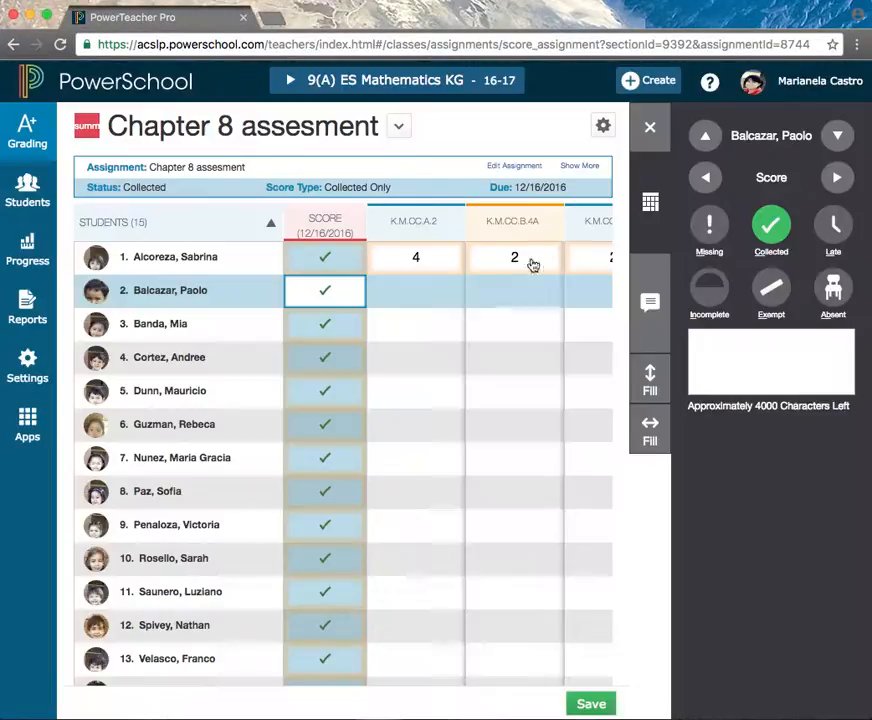
# Step: Score the second student 4 for K.M.CC.A.2 and fill that score down the column for the remaining students
pyautogui.click(415, 296)
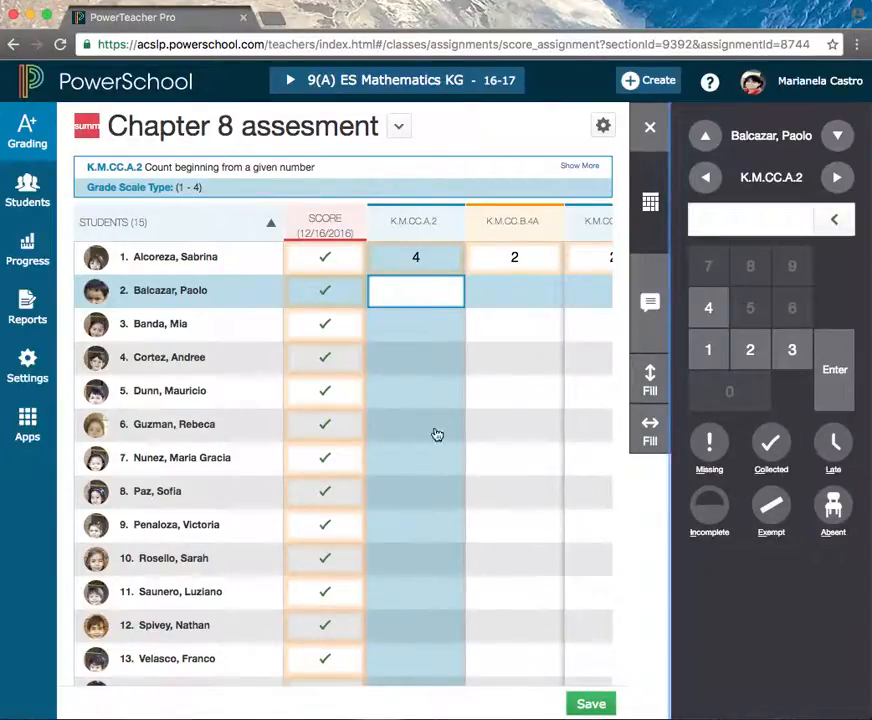
pyautogui.click(709, 308)
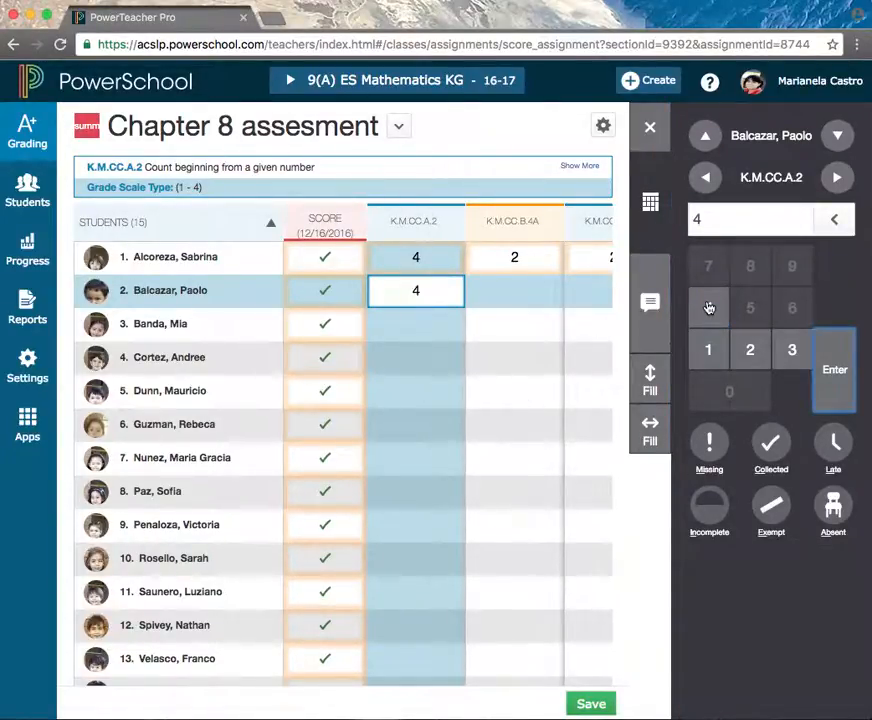
pyautogui.click(652, 380)
pyautogui.click(549, 239)
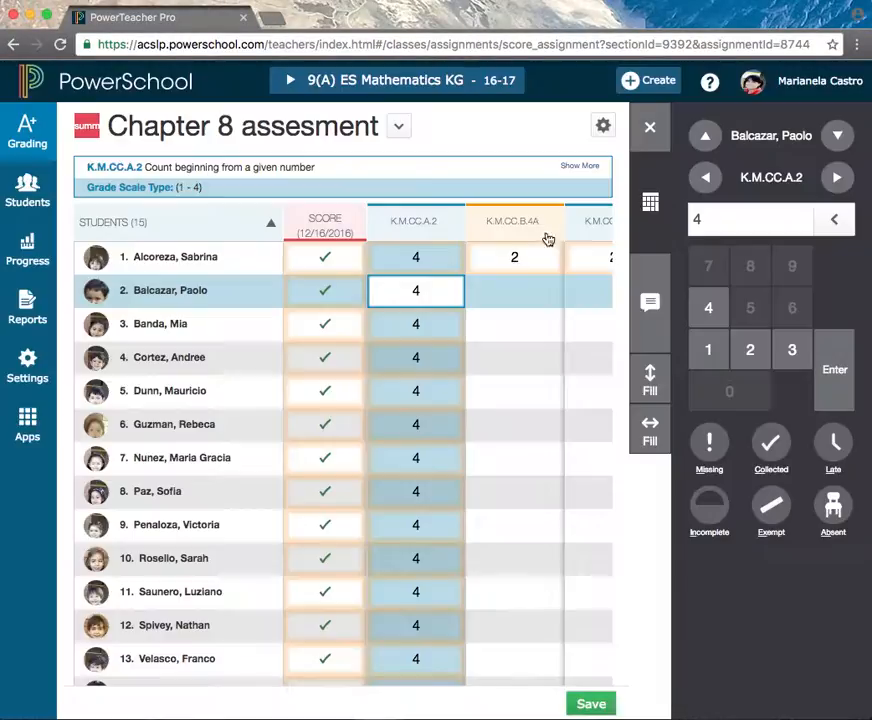
# Step: Save the entered collected statuses and standards scores of the assignment and dismiss the notification
pyautogui.click(512, 304)
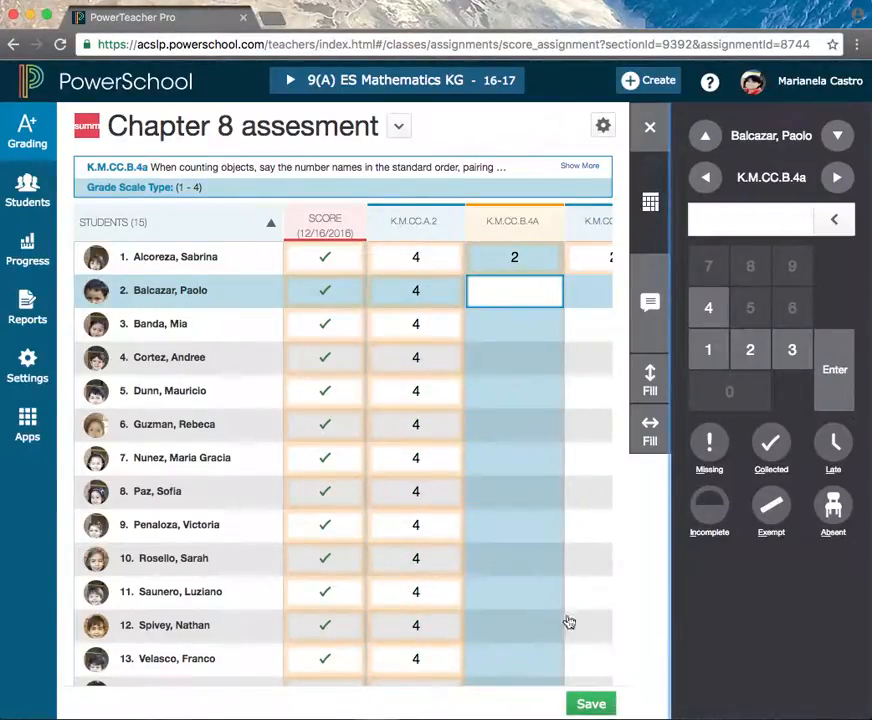
pyautogui.click(590, 705)
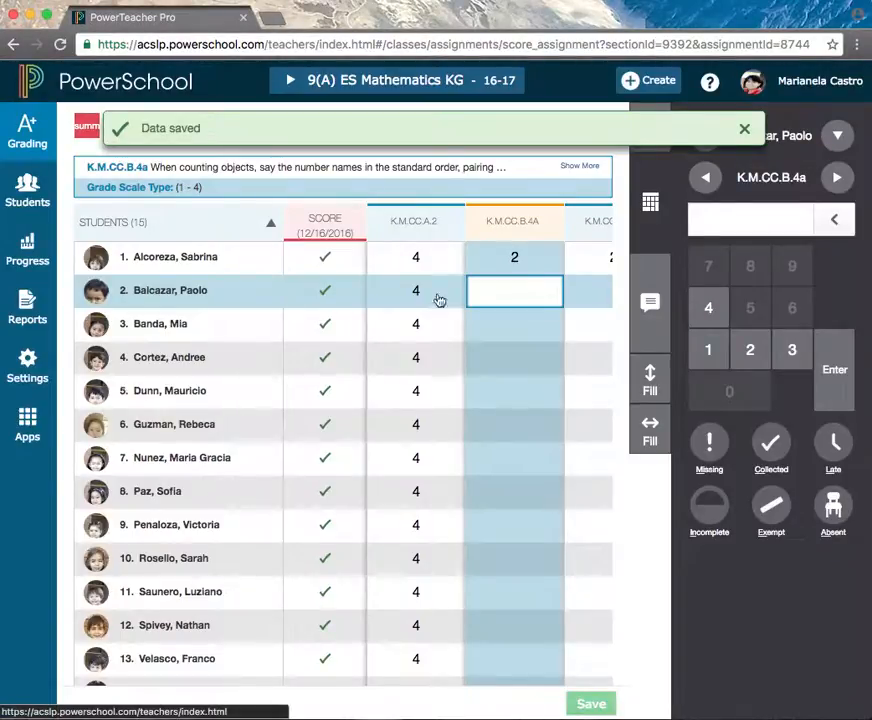
pyautogui.click(745, 128)
# Step: Close the scoring pane and open the class scoresheet for the mathematics class
pyautogui.click(652, 128)
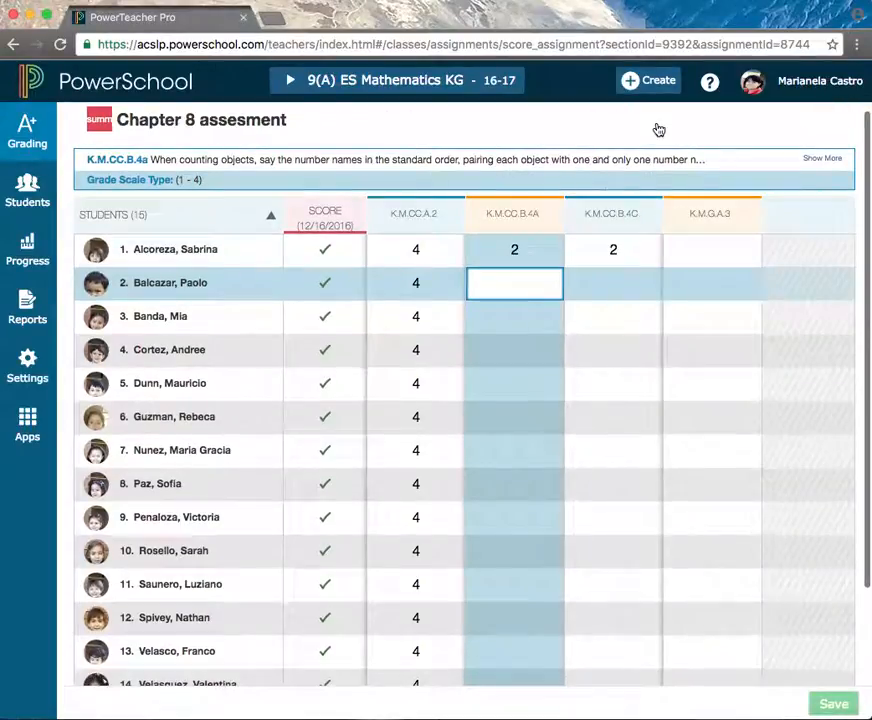
pyautogui.click(29, 131)
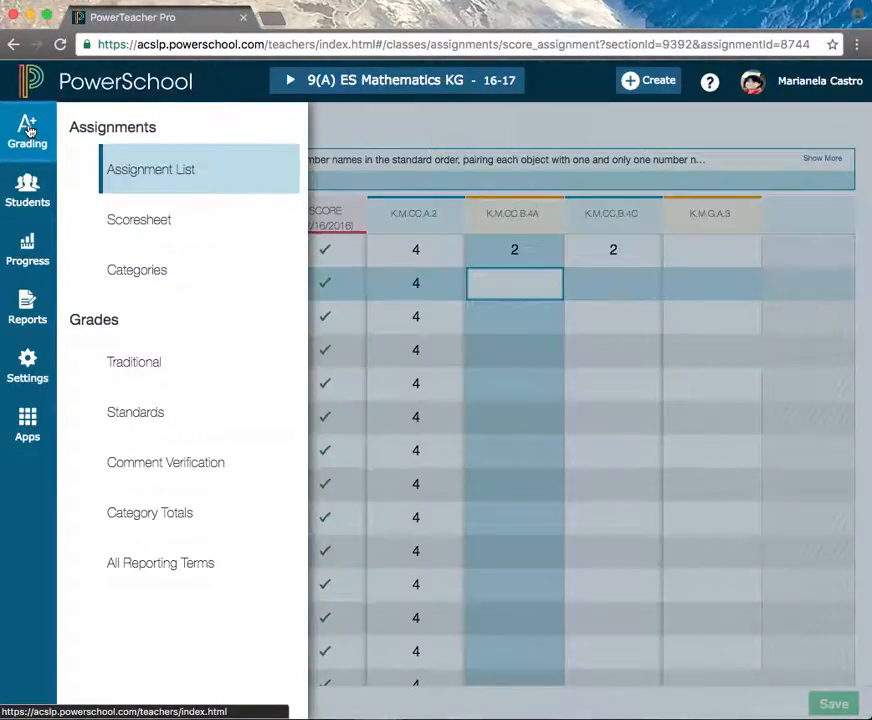
pyautogui.click(147, 226)
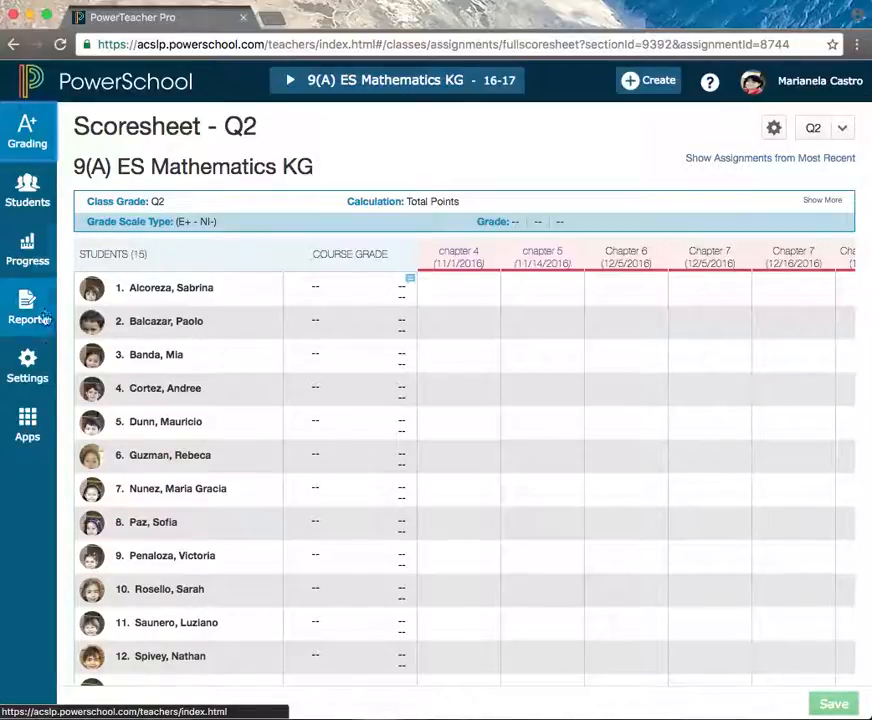
# Step: Open the Standards Grade Calculations settings, check the 9(A) ES Mathematics KG section and save the settings
pyautogui.click(29, 370)
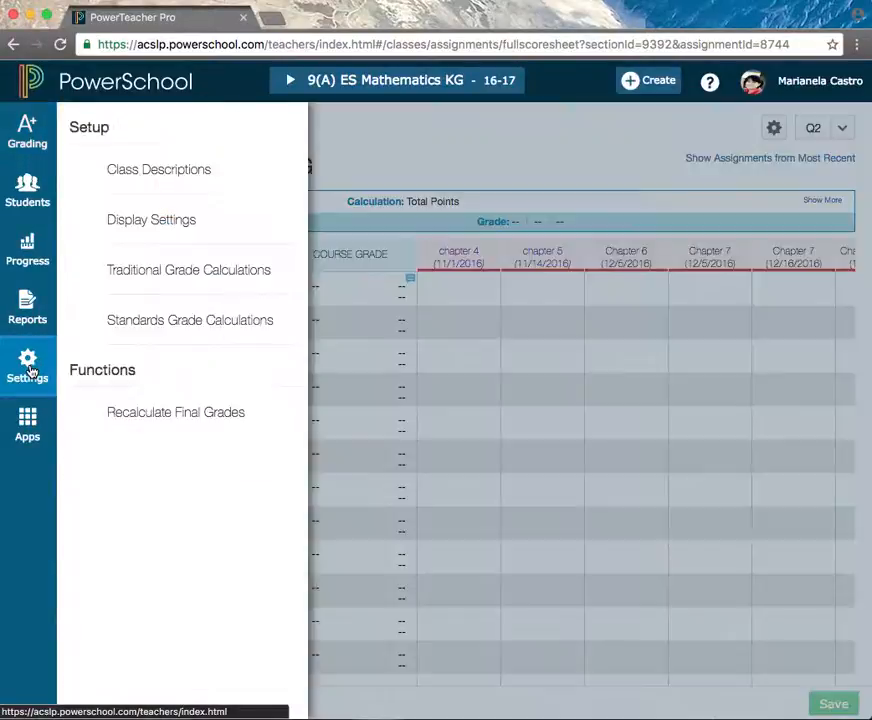
pyautogui.click(179, 324)
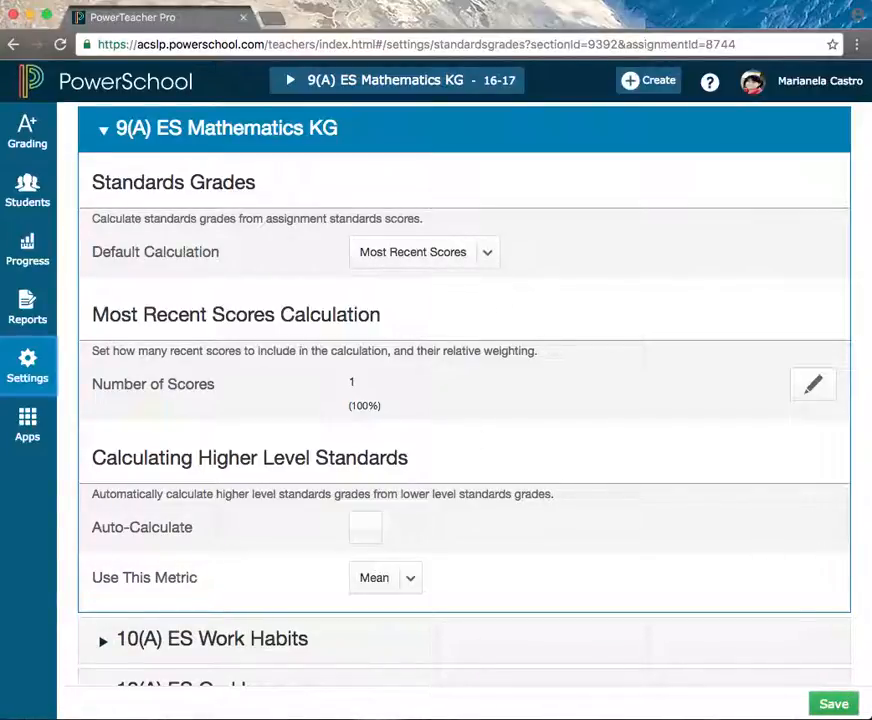
pyautogui.click(836, 703)
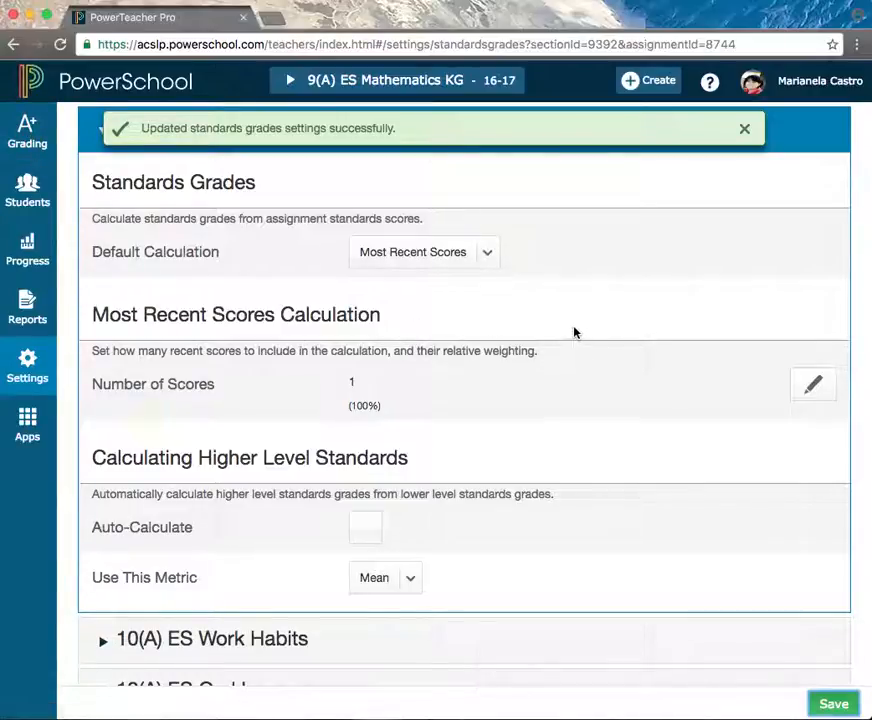
pyautogui.press('super+Tab')
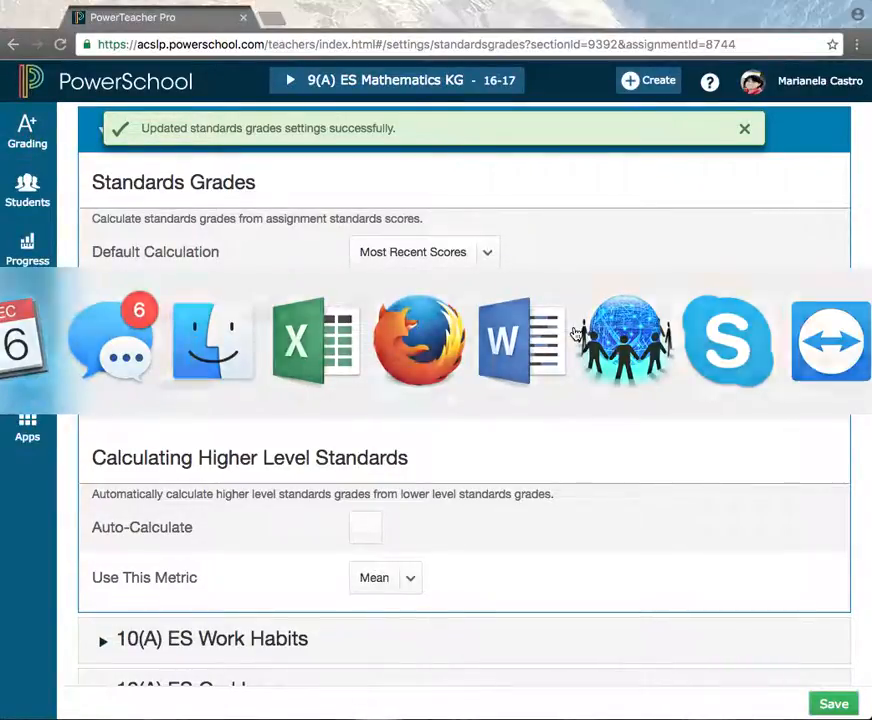